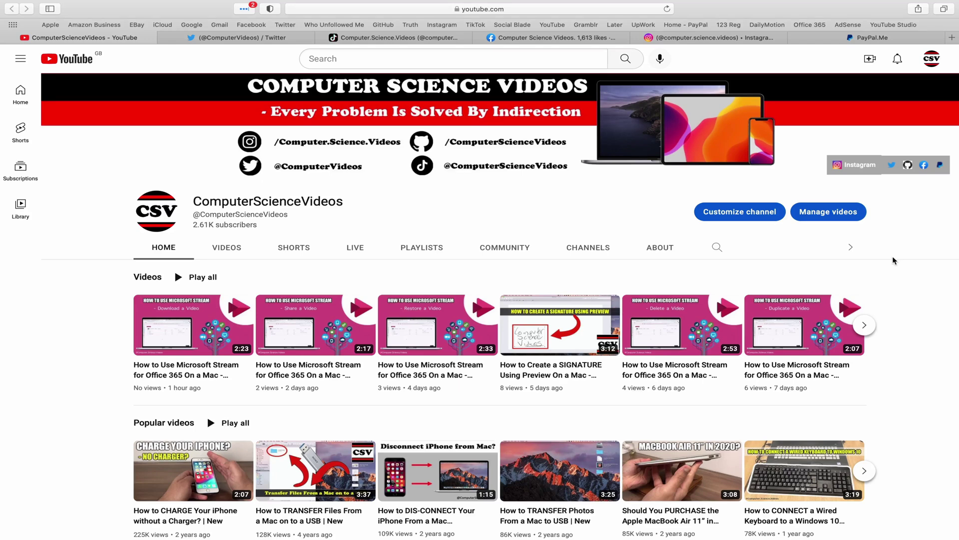
Step: Step through the Twitter, TikTok, Facebook and Instagram profile tabs in Safari, ending on PayPal.Me
{"action": "left_click", "coordinate": [226, 38]}
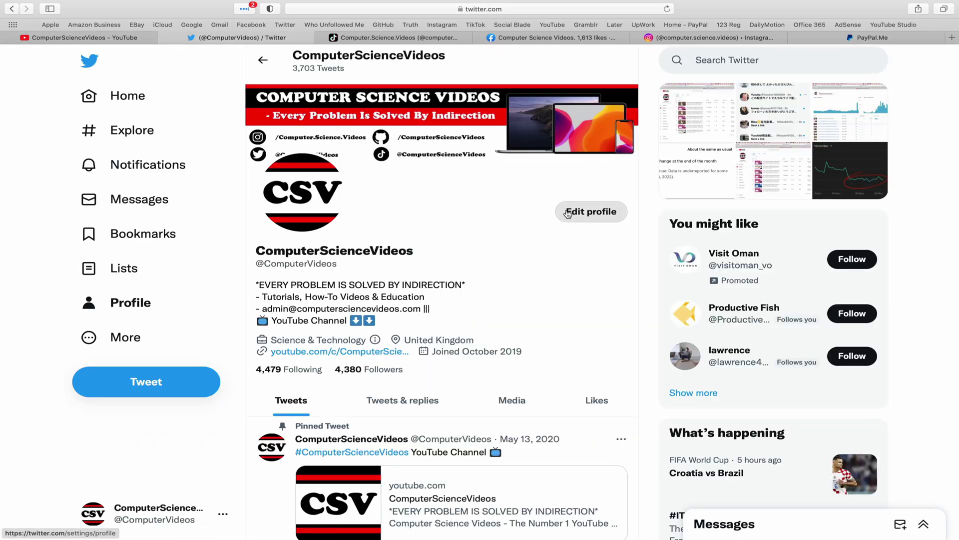
{"action": "left_click", "coordinate": [419, 42]}
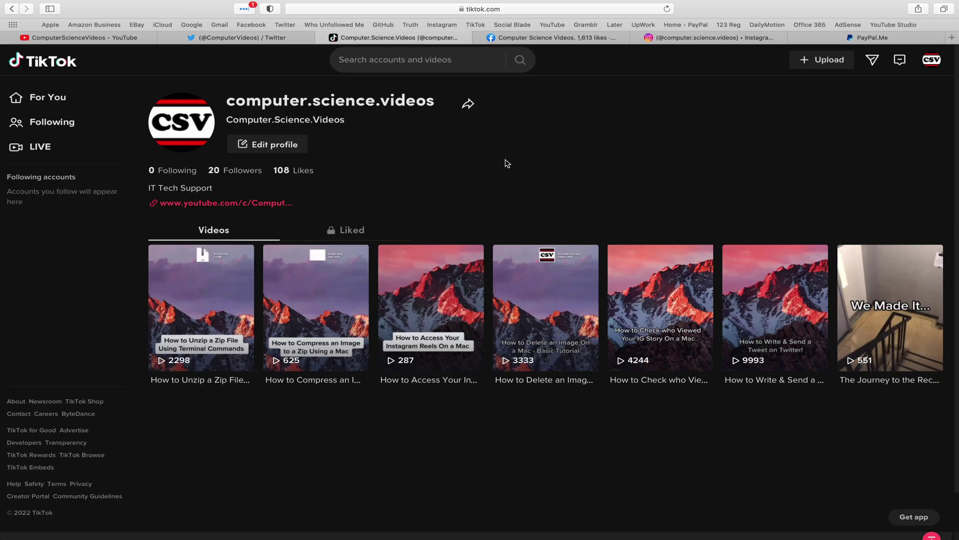
{"action": "left_click", "coordinate": [555, 39]}
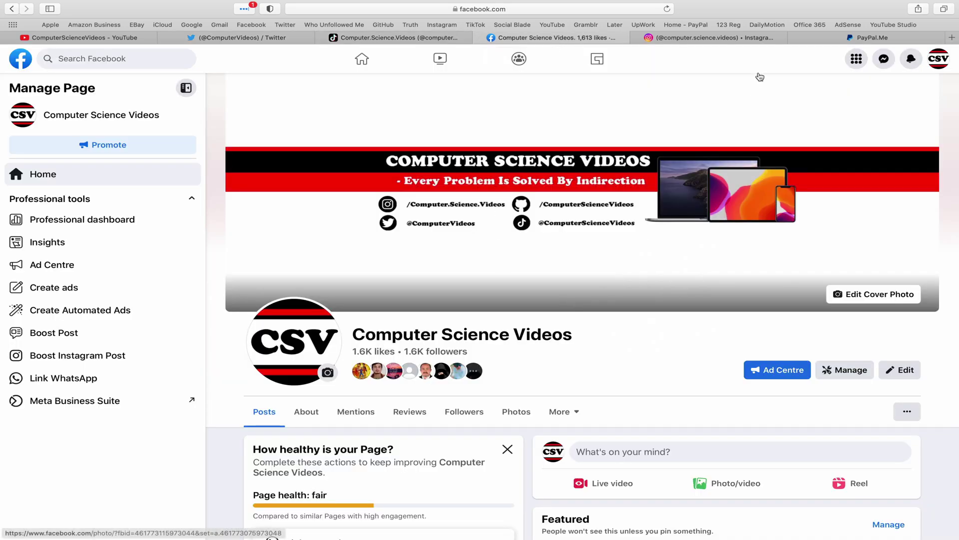
{"action": "left_click", "coordinate": [710, 37]}
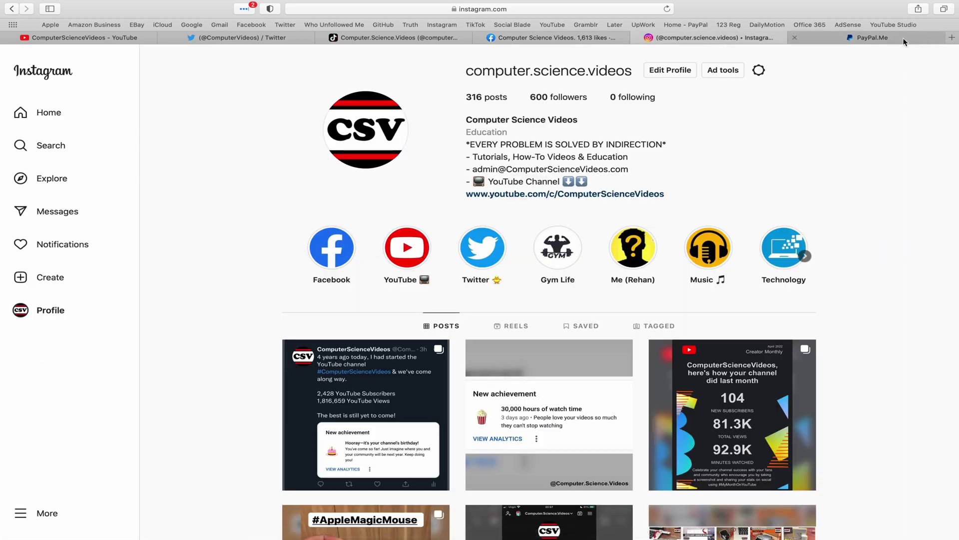
{"action": "left_click", "coordinate": [921, 38]}
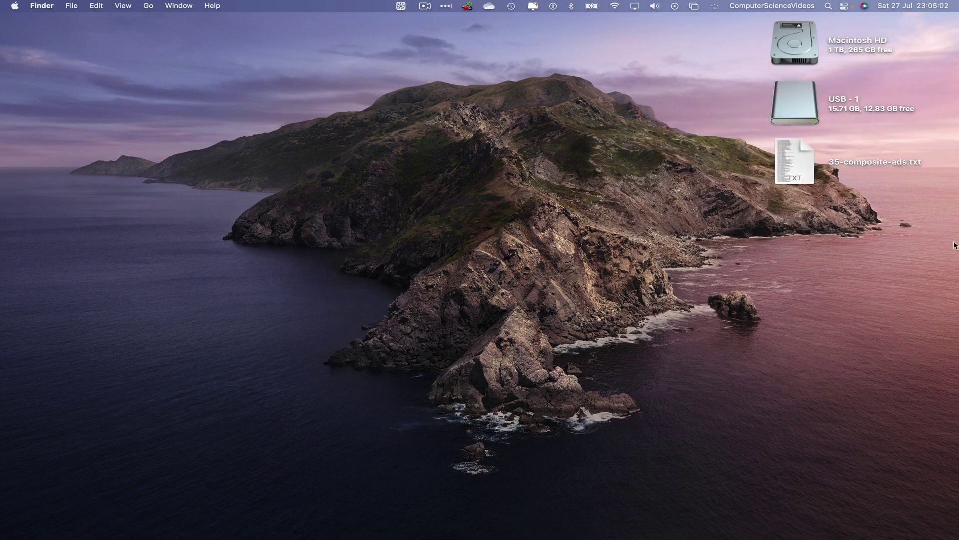
Step: Open the USB - 1 drive and enlarge its window to fill the screen
{"action": "left_click", "coordinate": [789, 114]}
{"action": "double_click", "coordinate": [790, 114]}
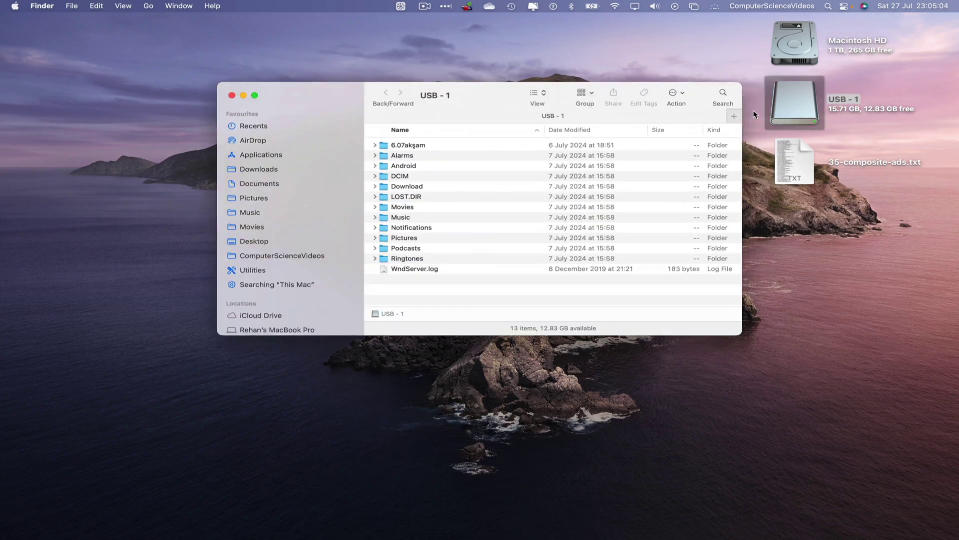
{"action": "left_click_drag", "start_coordinate": [218, 83], "coordinate": [1, 13]}
{"action": "left_click_drag", "start_coordinate": [743, 335], "coordinate": [763, 539]}
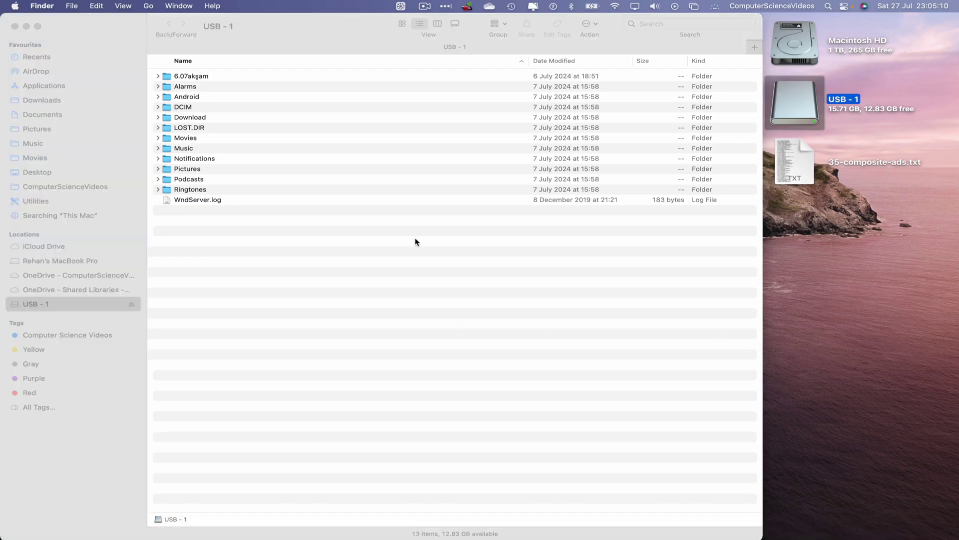
{"action": "left_click", "coordinate": [310, 22]}
Step: Open a second Finder window showing the Documents folder
{"action": "left_click", "coordinate": [42, 6]}
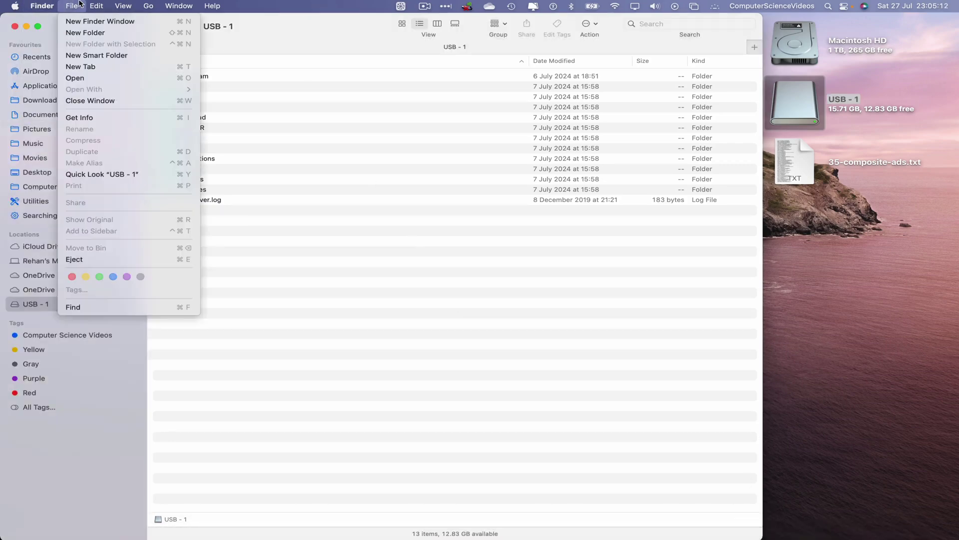
{"action": "left_click", "coordinate": [74, 23]}
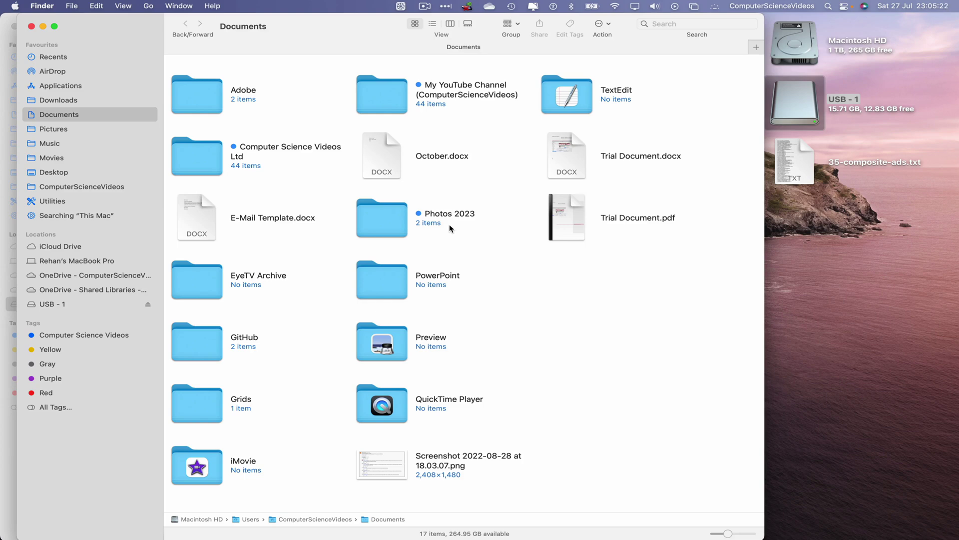
{"action": "left_click", "coordinate": [795, 102]}
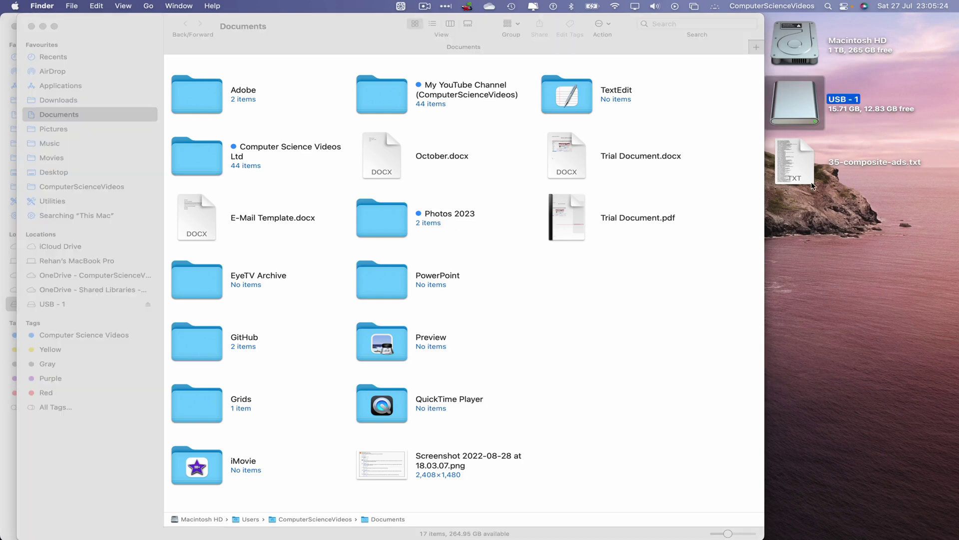
{"action": "left_click", "coordinate": [805, 161]}
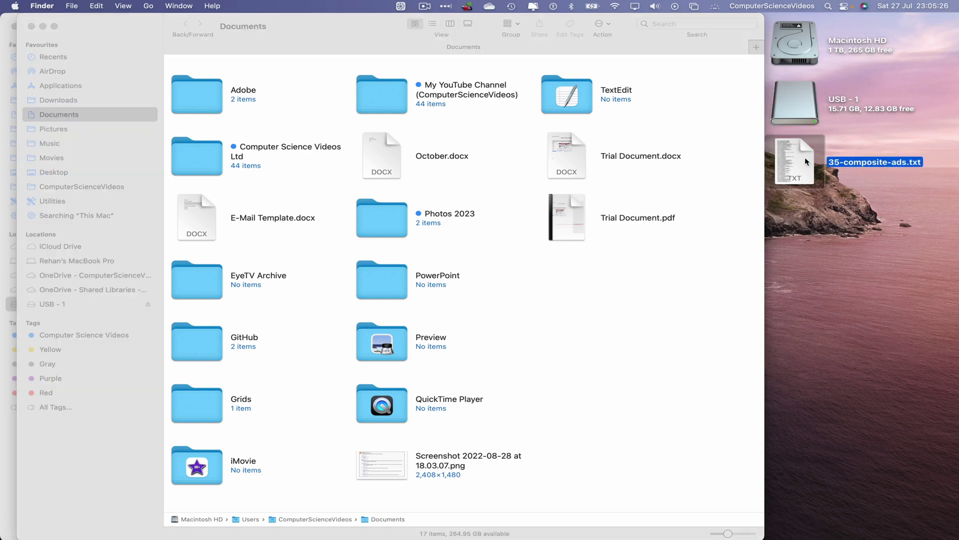
{"action": "left_click", "coordinate": [602, 332]}
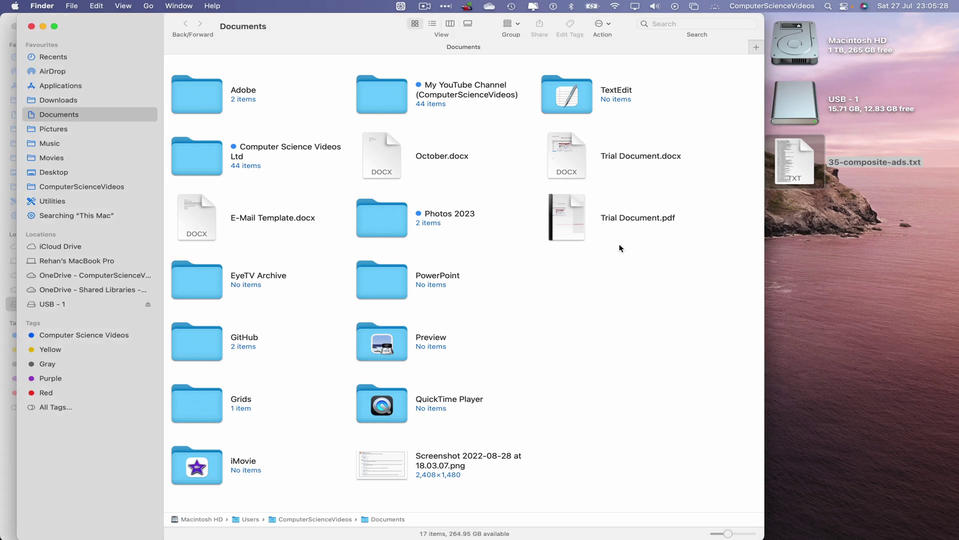
Step: Paste a copy of Trial Document.docx from Documents onto the desktop
{"action": "left_click", "coordinate": [567, 148]}
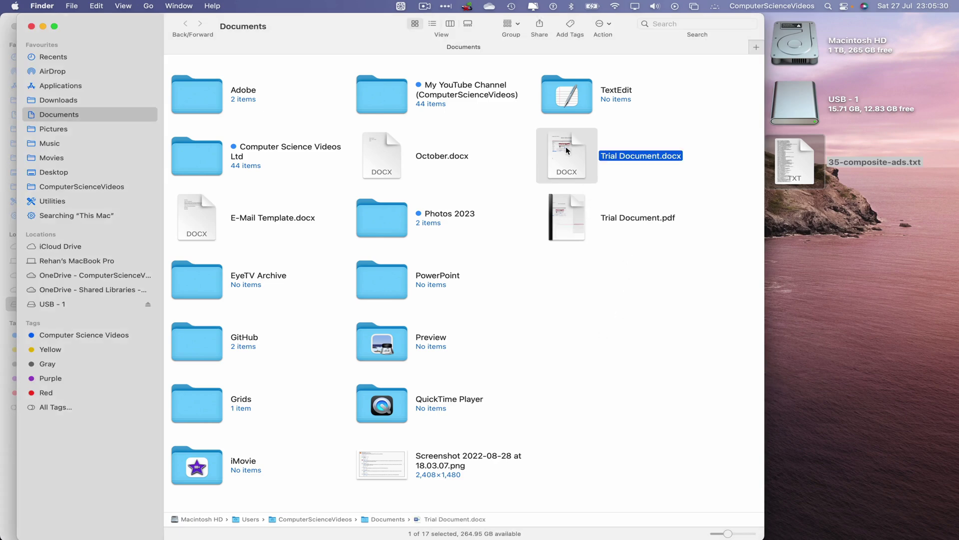
{"action": "left_click", "coordinate": [810, 247]}
{"action": "key", "text": "super+v"}
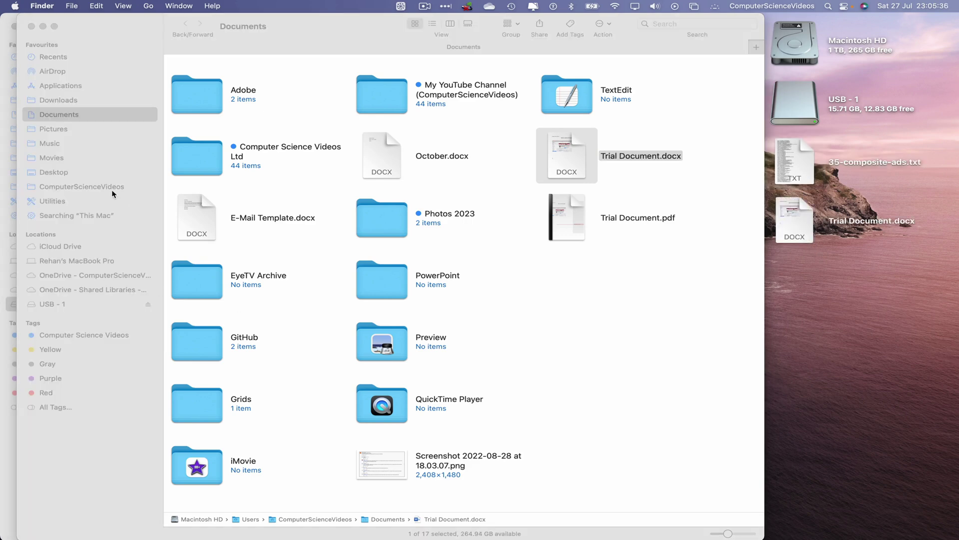
{"action": "left_click", "coordinate": [318, 183]}
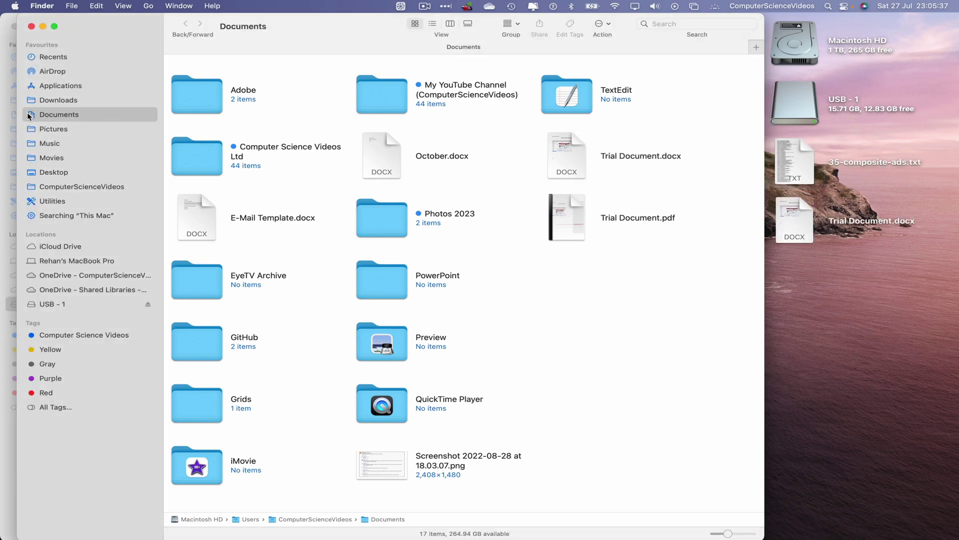
Step: Copy video.mp4 from Movies › Videos and paste it onto the desktop
{"action": "left_click", "coordinate": [49, 158]}
{"action": "left_click", "coordinate": [373, 159]}
{"action": "double_click", "coordinate": [373, 159]}
{"action": "left_click_drag", "start_coordinate": [341, 187], "coordinate": [219, 166]}
{"action": "right_click", "coordinate": [219, 166]}
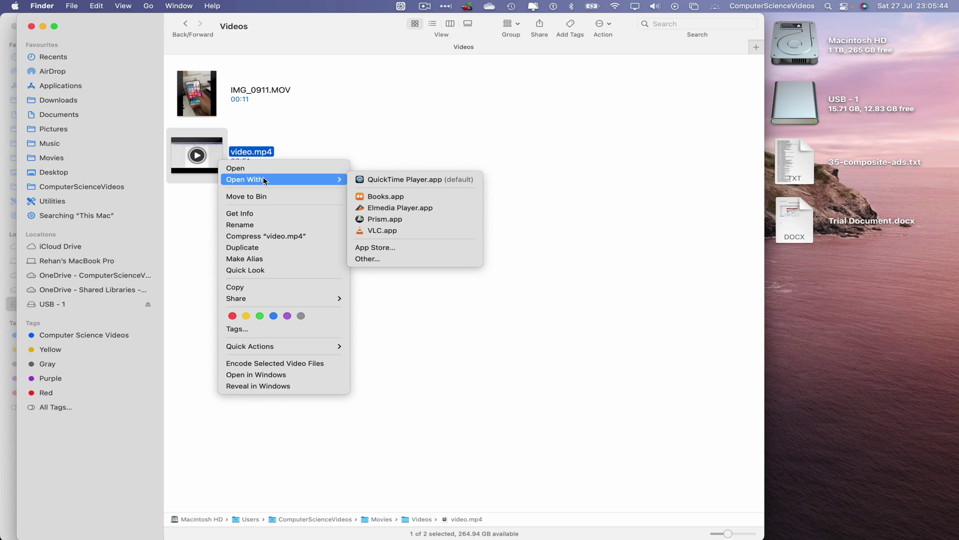
{"action": "left_click", "coordinate": [270, 289]}
{"action": "left_click", "coordinate": [838, 300]}
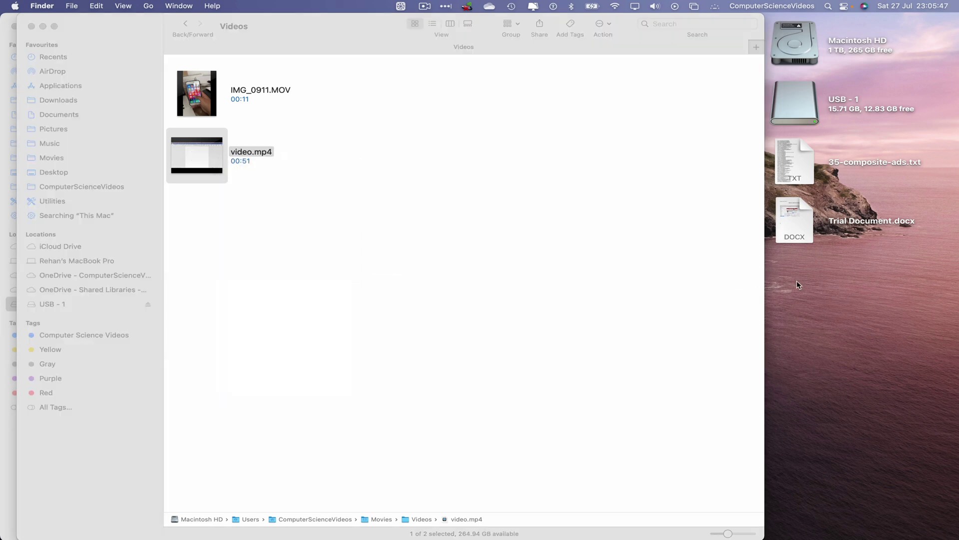
{"action": "right_click", "coordinate": [825, 271]}
{"action": "left_click", "coordinate": [753, 291]}
{"action": "left_click", "coordinate": [468, 205]}
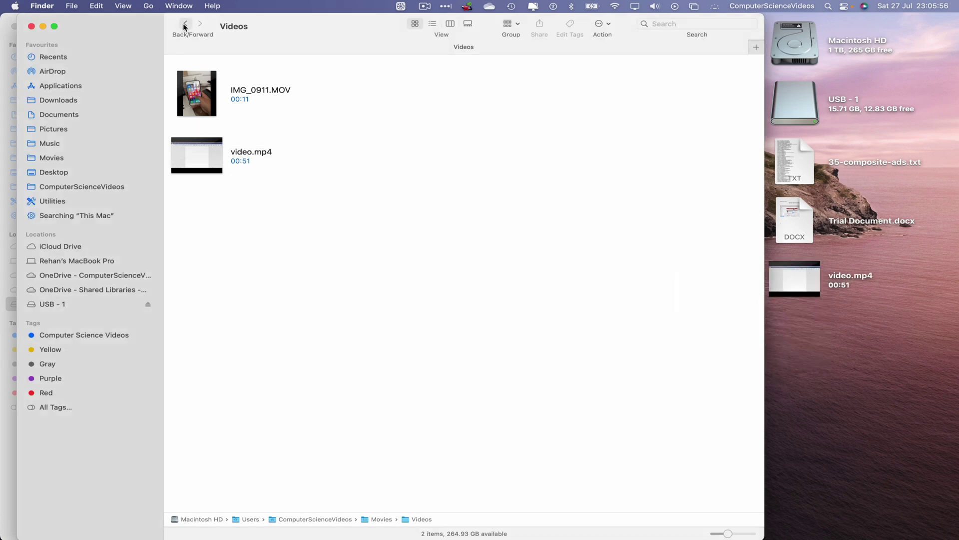
Step: Paste a copy of Audio.mp3 from the Music folder onto the desktop
{"action": "left_click", "coordinate": [184, 24]}
{"action": "left_click", "coordinate": [184, 24]}
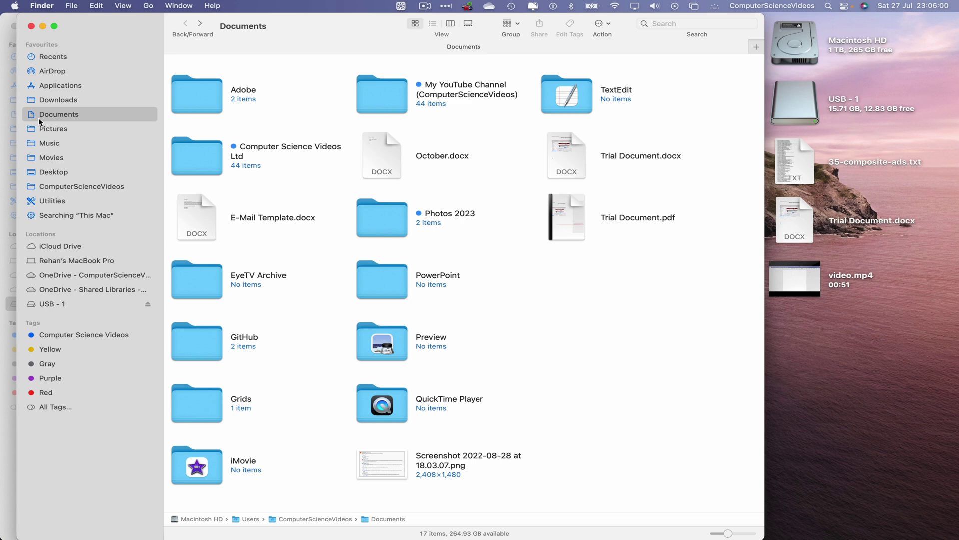
{"action": "left_click", "coordinate": [50, 143]}
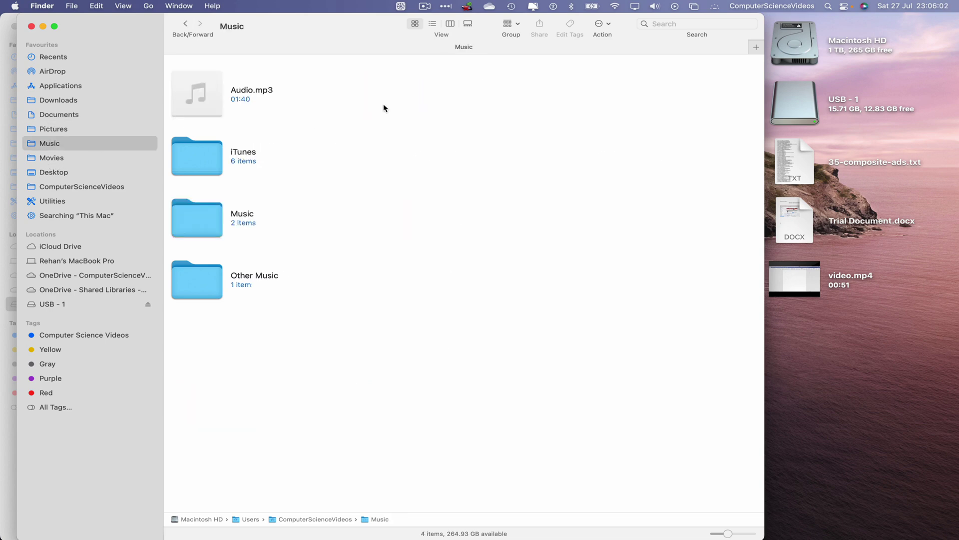
{"action": "left_click", "coordinate": [206, 103]}
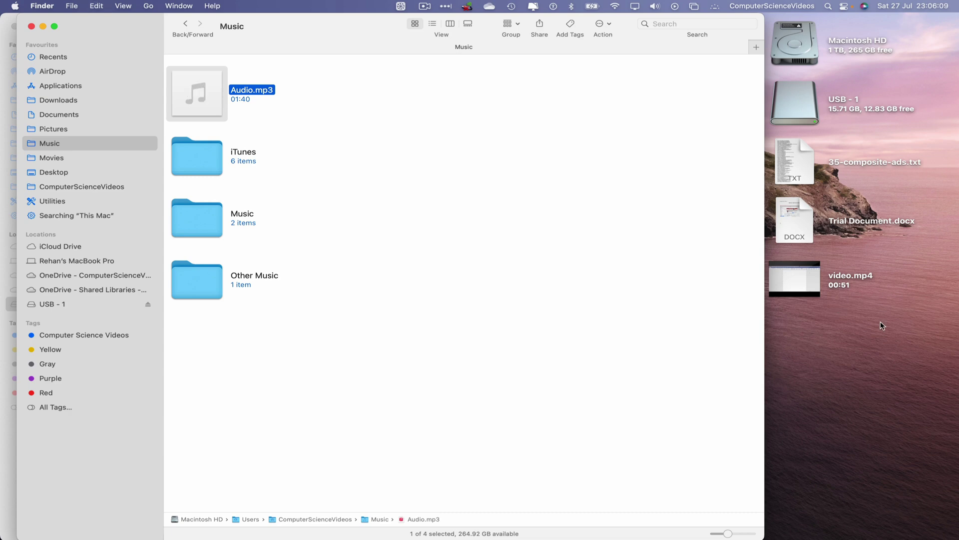
{"action": "right_click", "coordinate": [894, 340]}
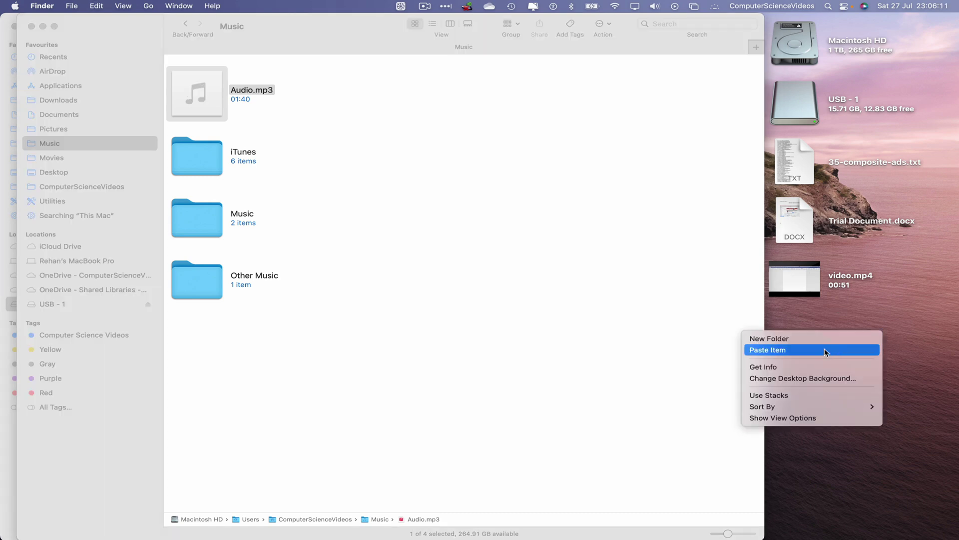
{"action": "left_click", "coordinate": [843, 344]}
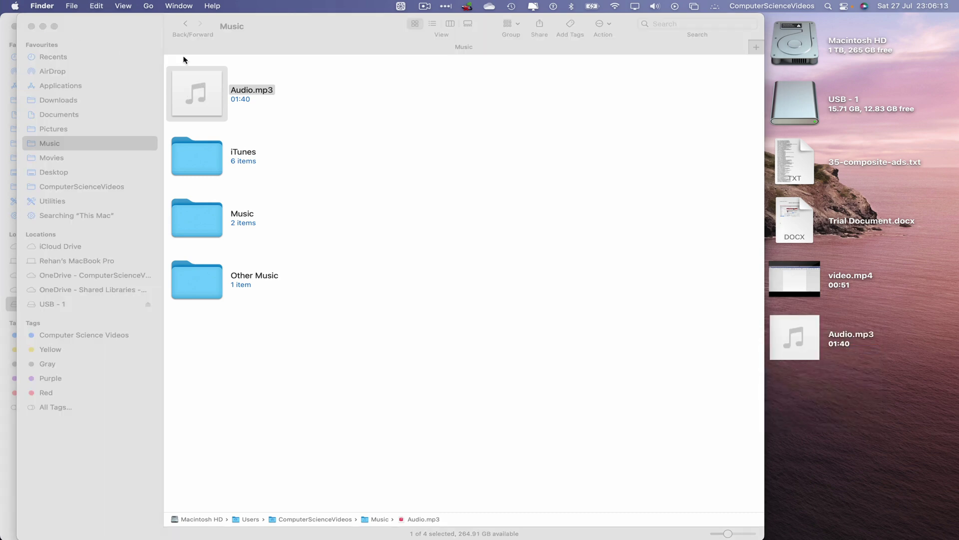
Step: Copy the GitHub folder onto the desktop, then close Documents and minimise the USB - 1 window
{"action": "left_click", "coordinate": [188, 29]}
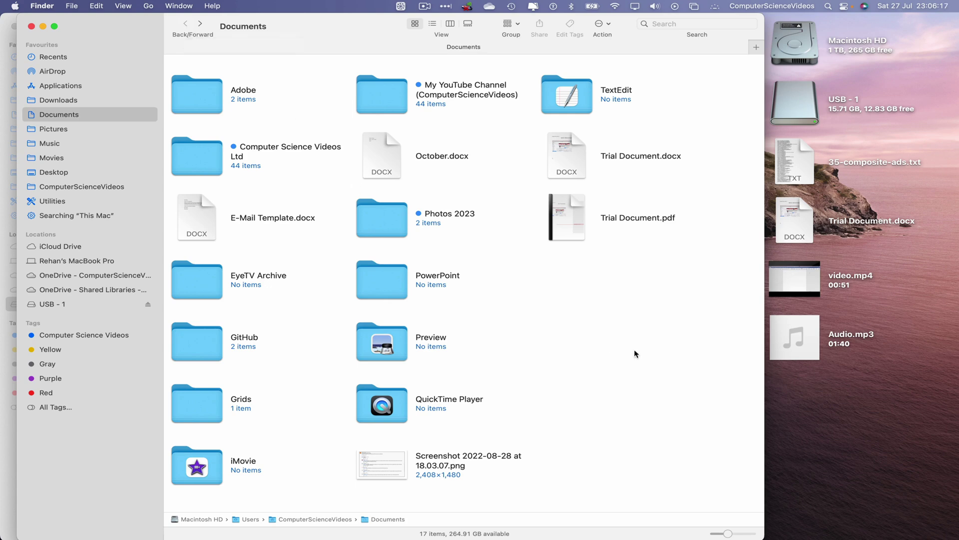
{"action": "right_click", "coordinate": [205, 347]}
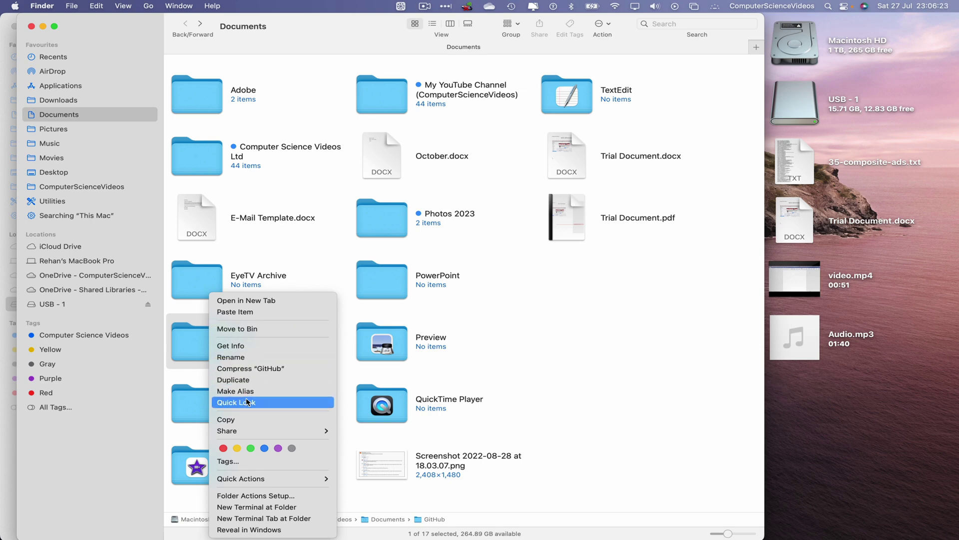
{"action": "left_click", "coordinate": [242, 418]}
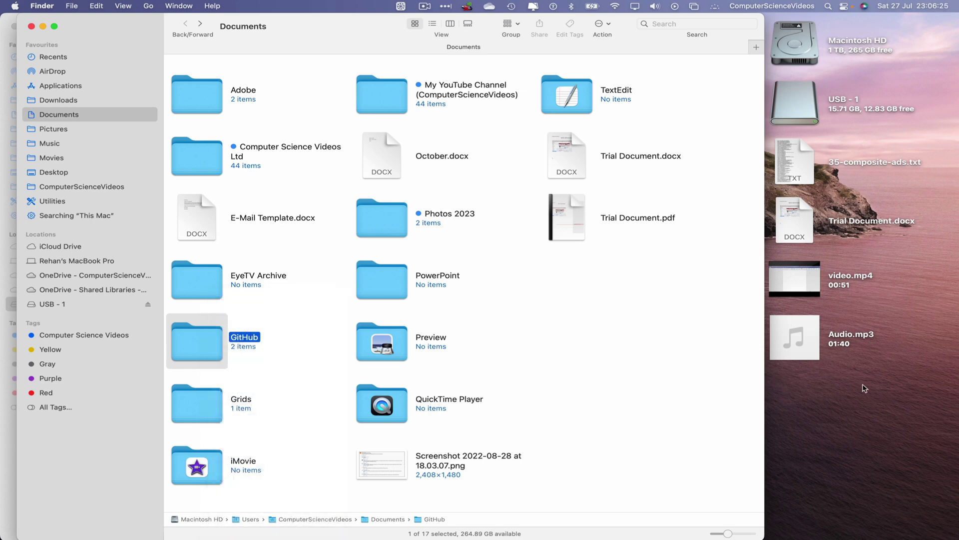
{"action": "right_click", "coordinate": [897, 416]}
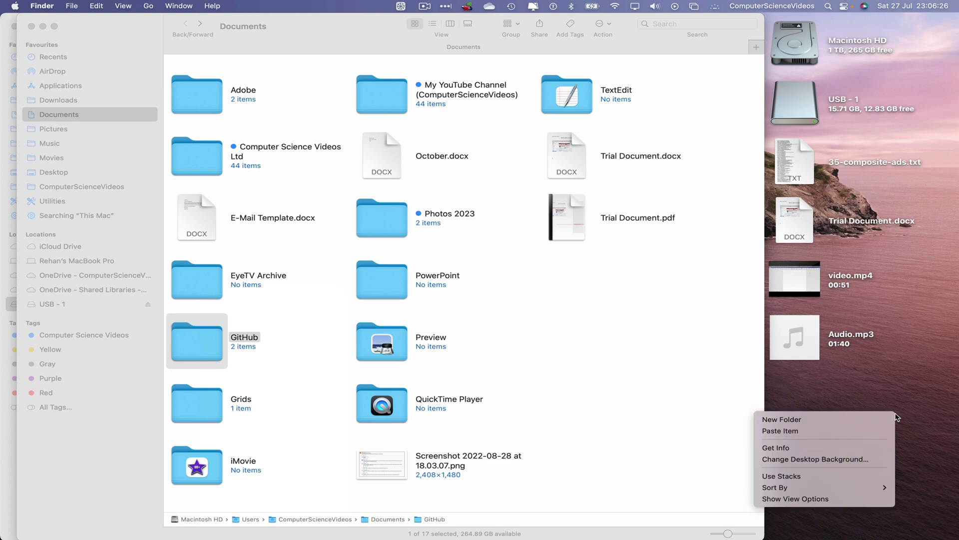
{"action": "left_click", "coordinate": [808, 432]}
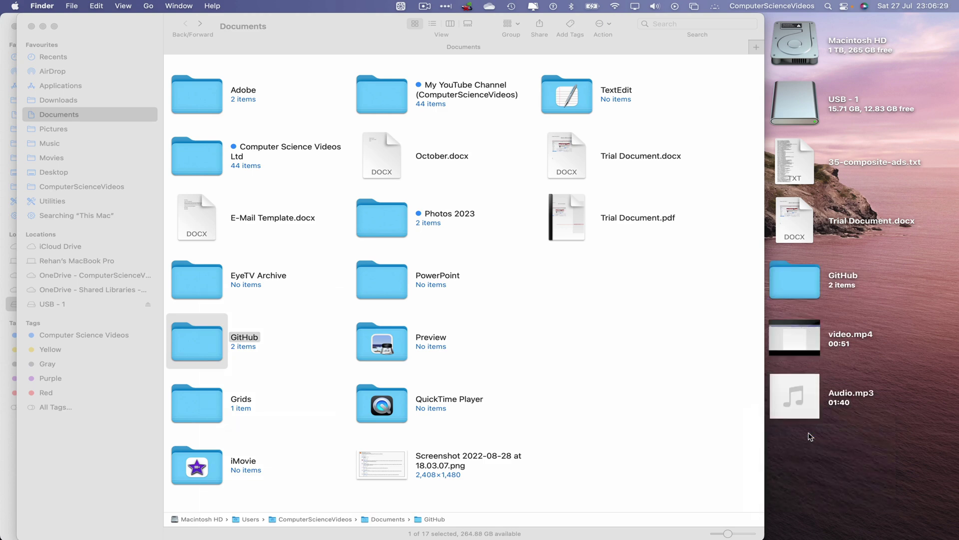
{"action": "left_click", "coordinate": [31, 26]}
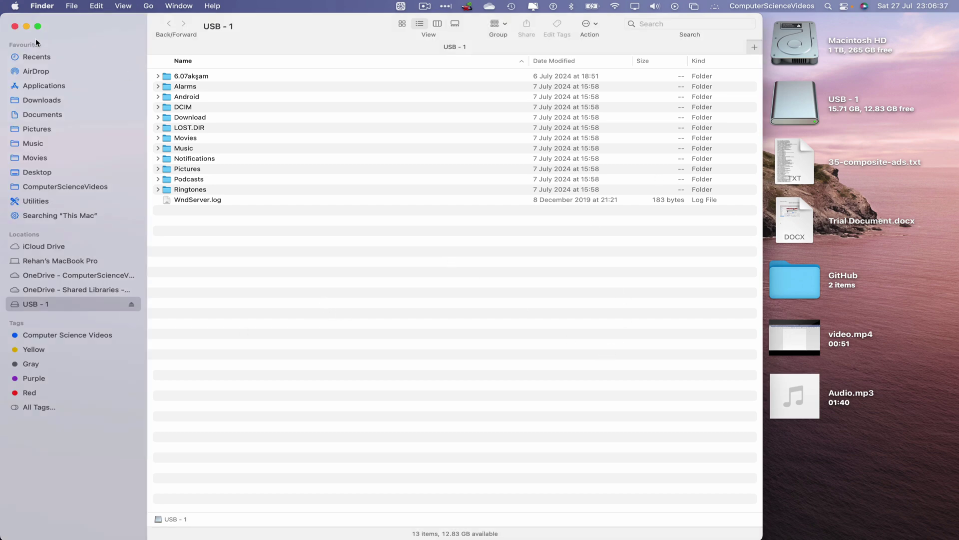
{"action": "left_click", "coordinate": [26, 26]}
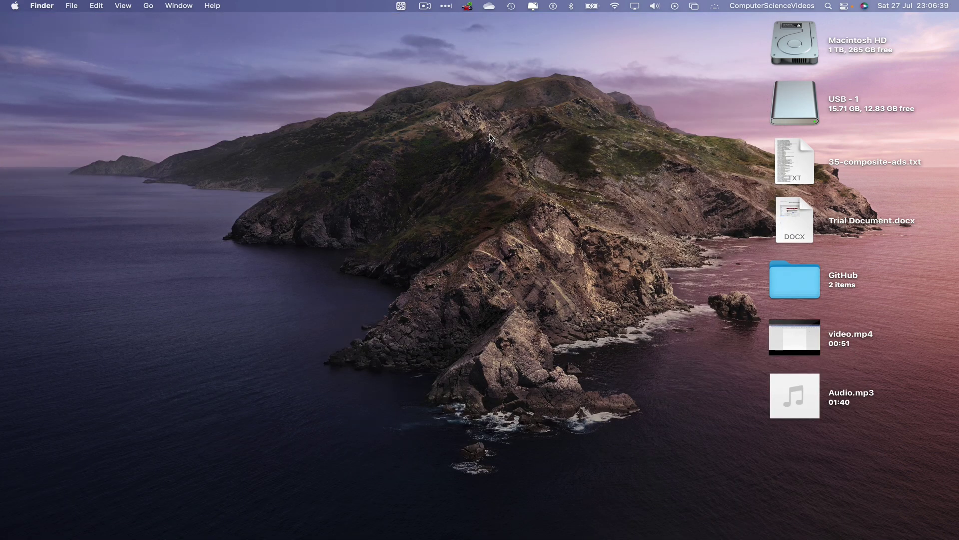
Step: Create a new desktop folder and name it 27-7-2024
{"action": "right_click", "coordinate": [442, 122]}
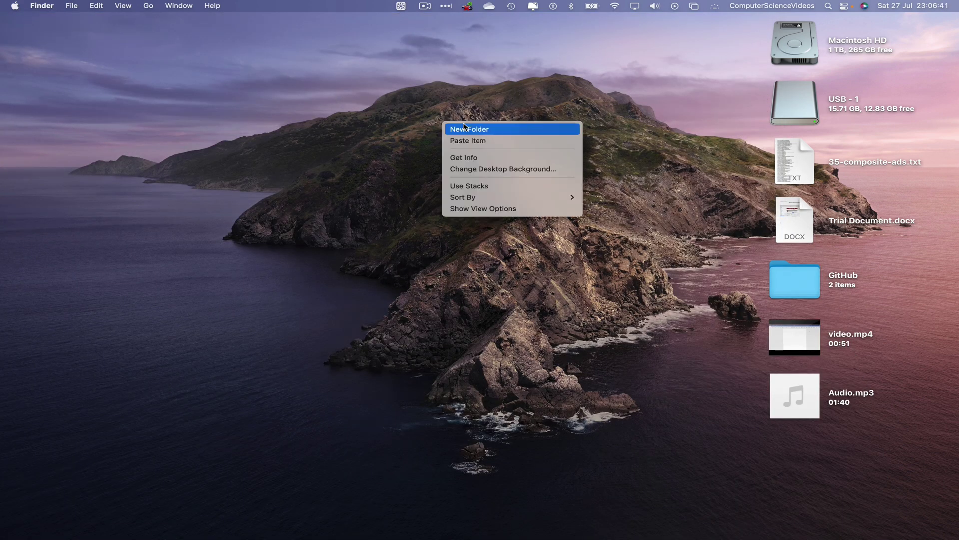
{"action": "left_click", "coordinate": [488, 131]}
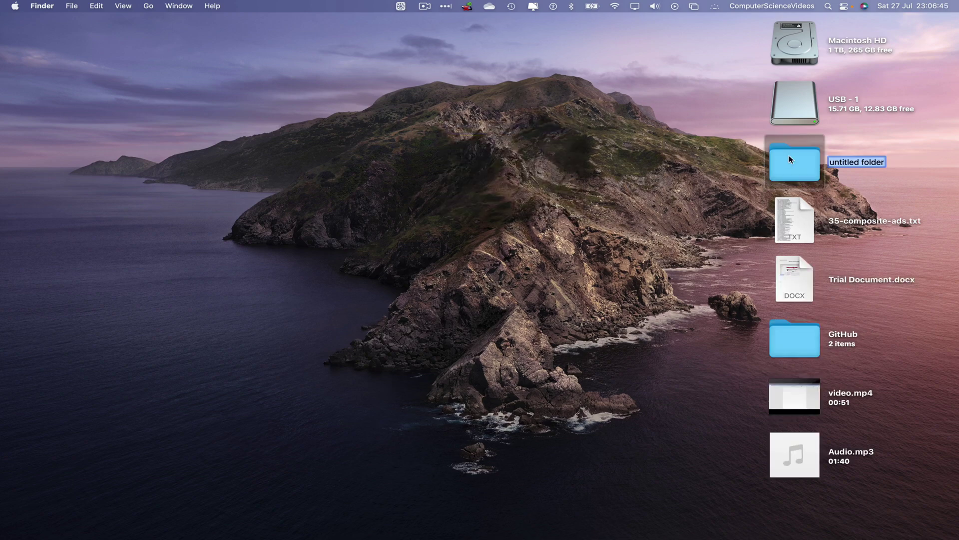
{"action": "type", "text": "287"}
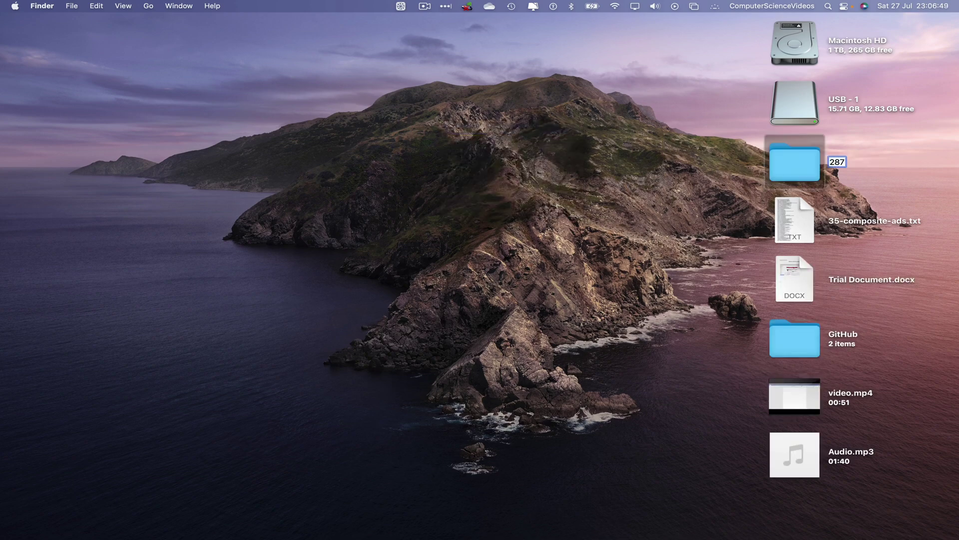
{"action": "key", "text": "BackSpace"}
{"action": "key", "text": "BackSpace"}
{"action": "type", "text": "7-7-2024"}
{"action": "left_click", "coordinate": [592, 213]}
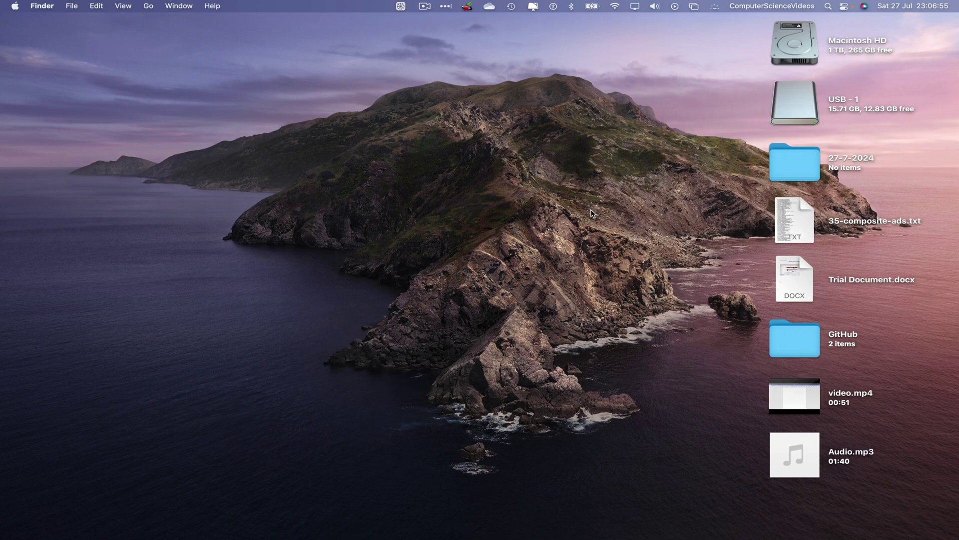
Step: Move the five desktop items, from the txt file to Audio.mp3, into 27-7-2024 and minimise its window
{"action": "left_click_drag", "start_coordinate": [920, 492], "coordinate": [790, 173]}
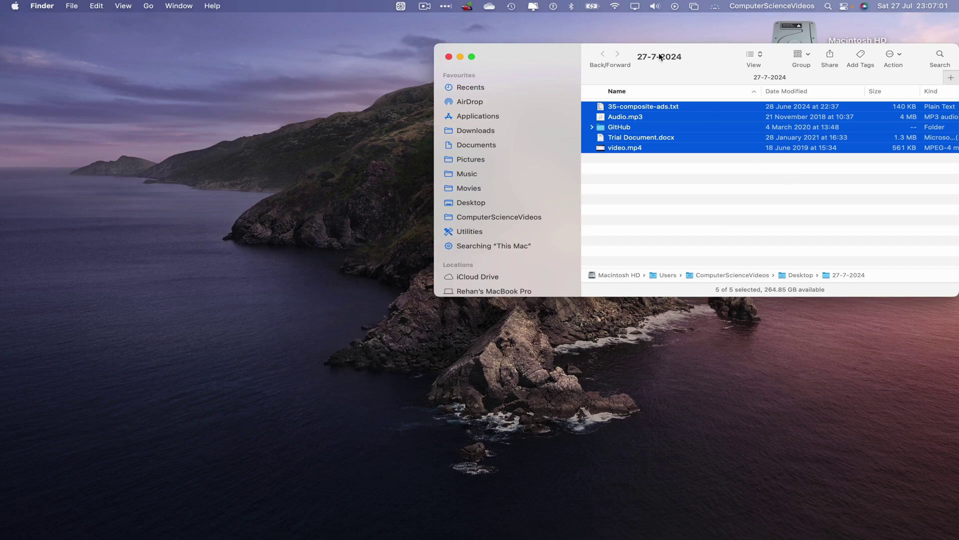
{"action": "left_click_drag", "start_coordinate": [499, 53], "coordinate": [260, 60]}
{"action": "left_click", "coordinate": [210, 64]}
{"action": "mouse_move", "coordinate": [833, 538]}
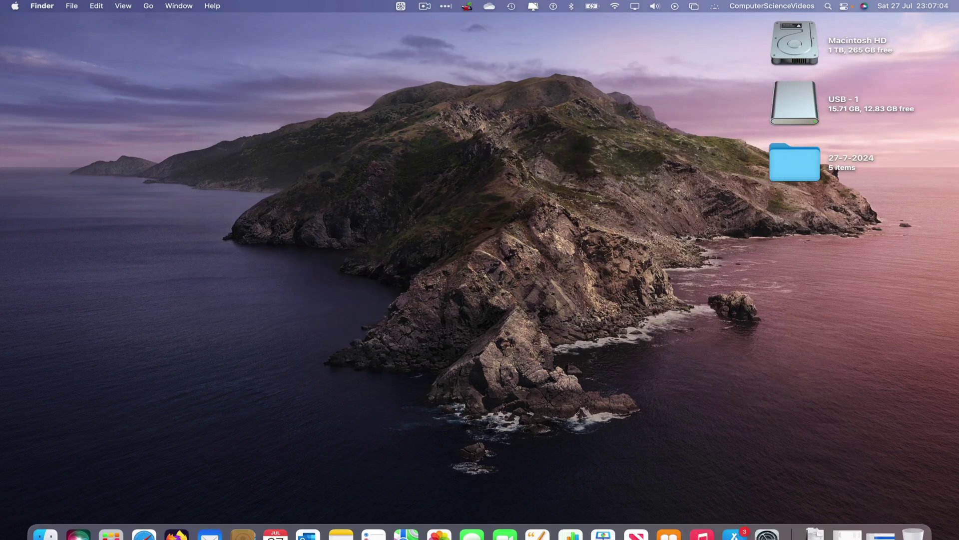
Step: Switch the USB - 1 window to icon view and select the 27-7-2024 folder on the desktop
{"action": "left_click", "coordinate": [851, 530]}
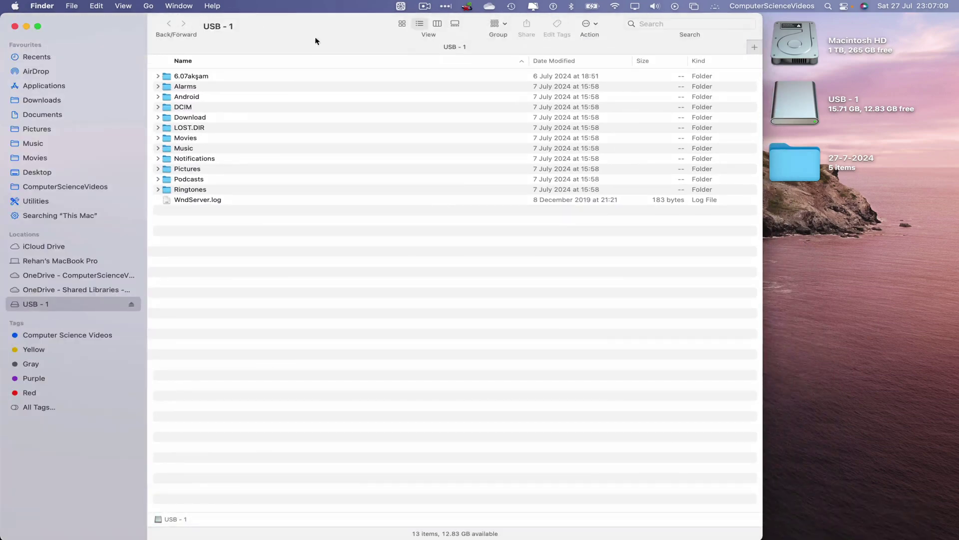
{"action": "left_click", "coordinate": [402, 24]}
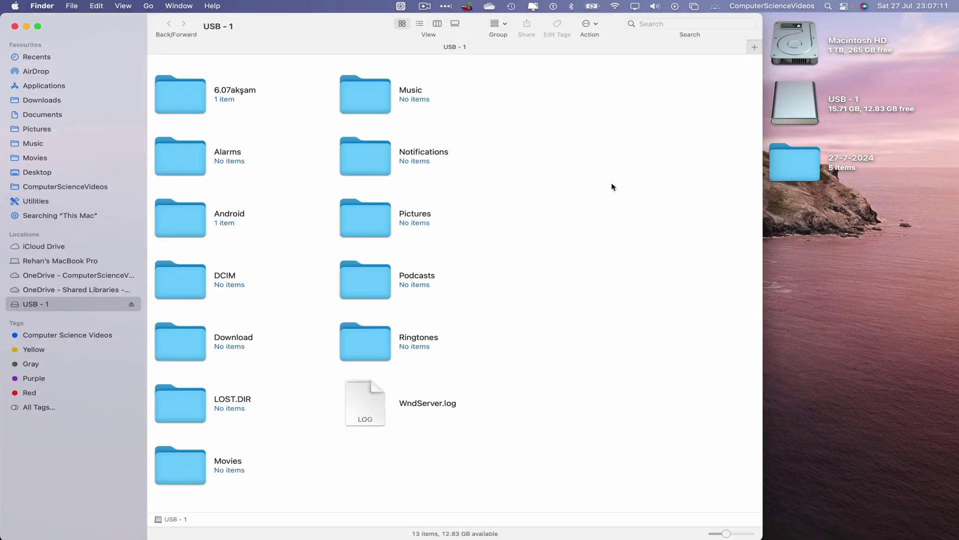
{"action": "left_click", "coordinate": [862, 517]}
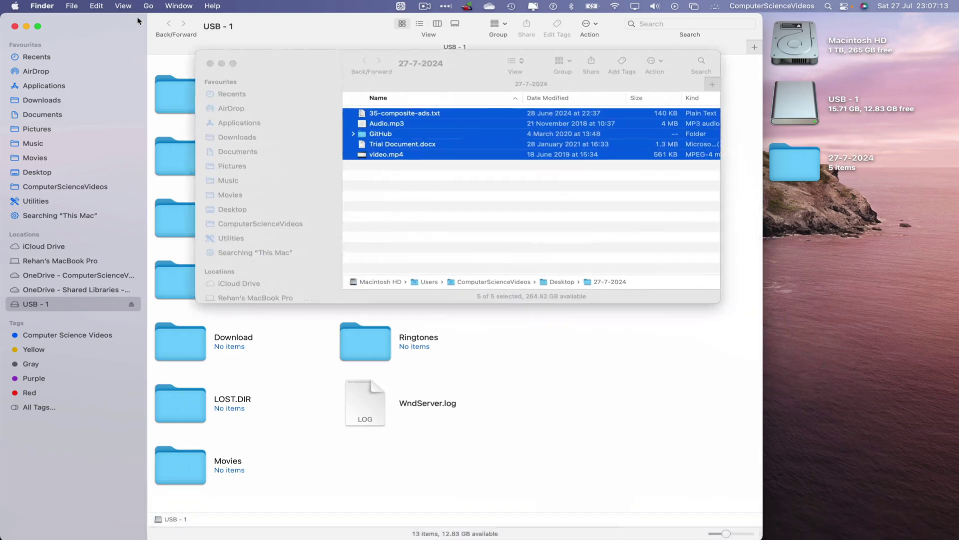
{"action": "left_click", "coordinate": [212, 66]}
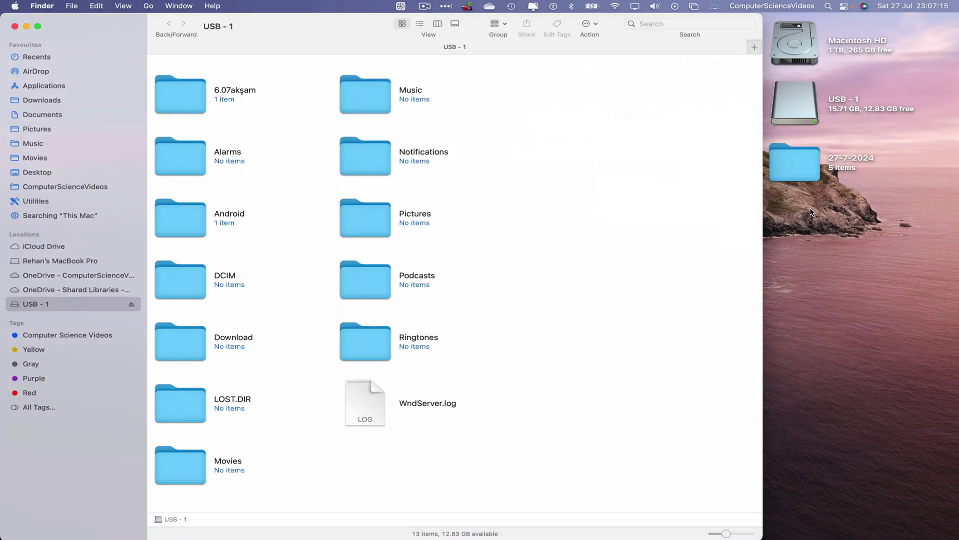
{"action": "left_click_drag", "start_coordinate": [792, 160], "coordinate": [886, 211]}
{"action": "left_click_drag", "start_coordinate": [922, 278], "coordinate": [793, 159]}
Step: Copy the 27-7-2024 folder onto the USB - 1 drive and open it to check its five items
{"action": "right_click", "coordinate": [792, 159]}
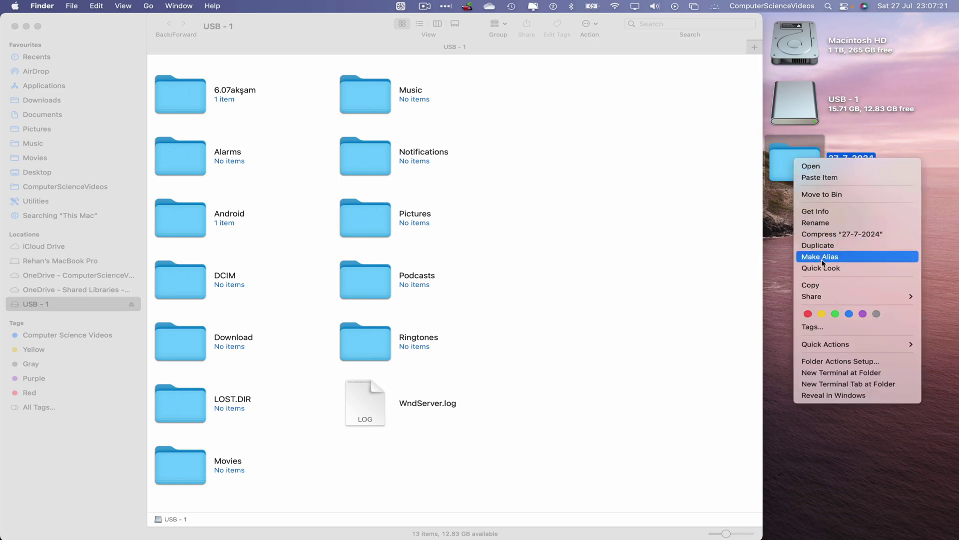
{"action": "left_click", "coordinate": [826, 284]}
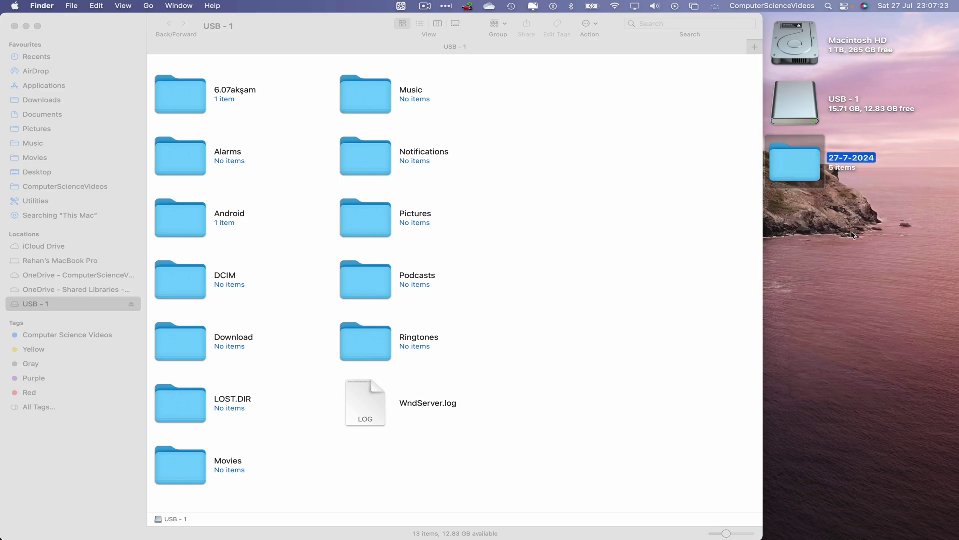
{"action": "left_click", "coordinate": [541, 179]}
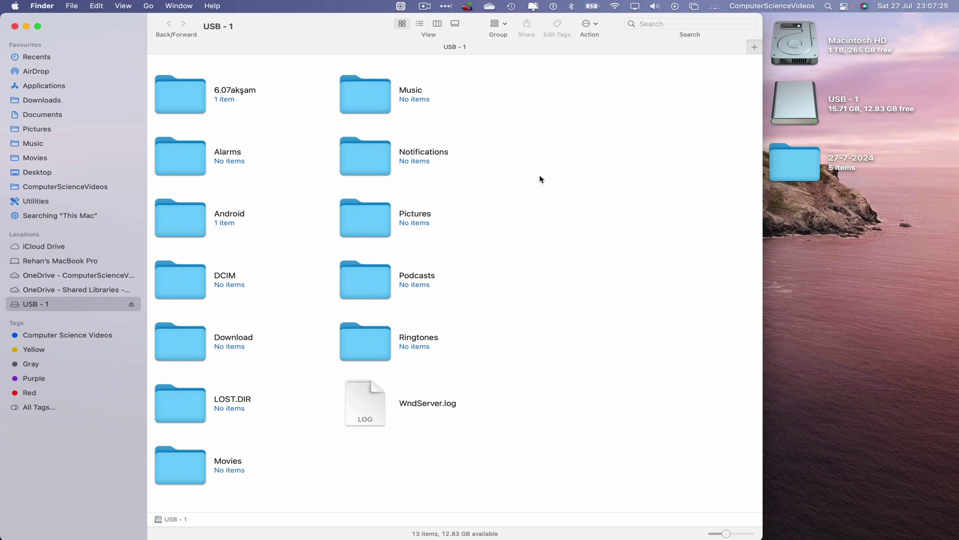
{"action": "right_click", "coordinate": [529, 130]}
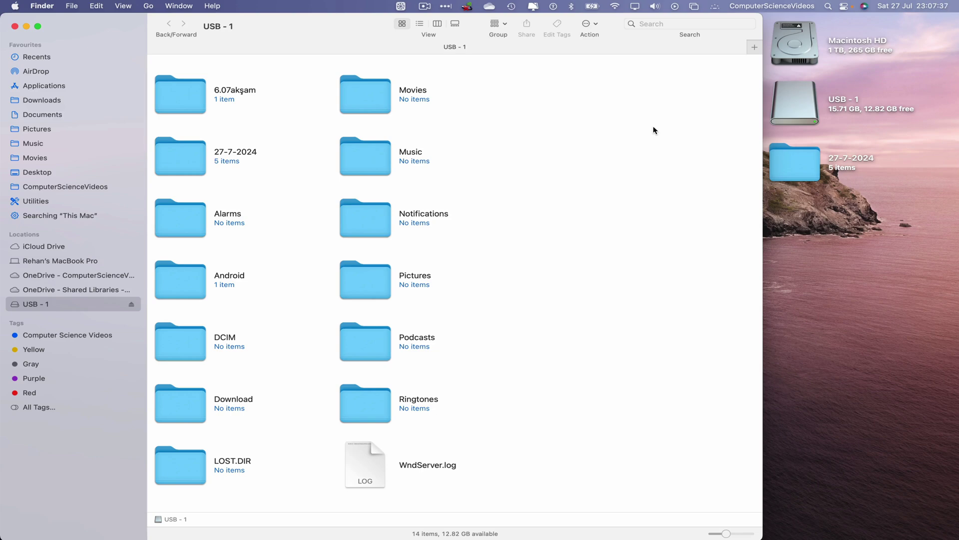
{"action": "left_click", "coordinate": [190, 157]}
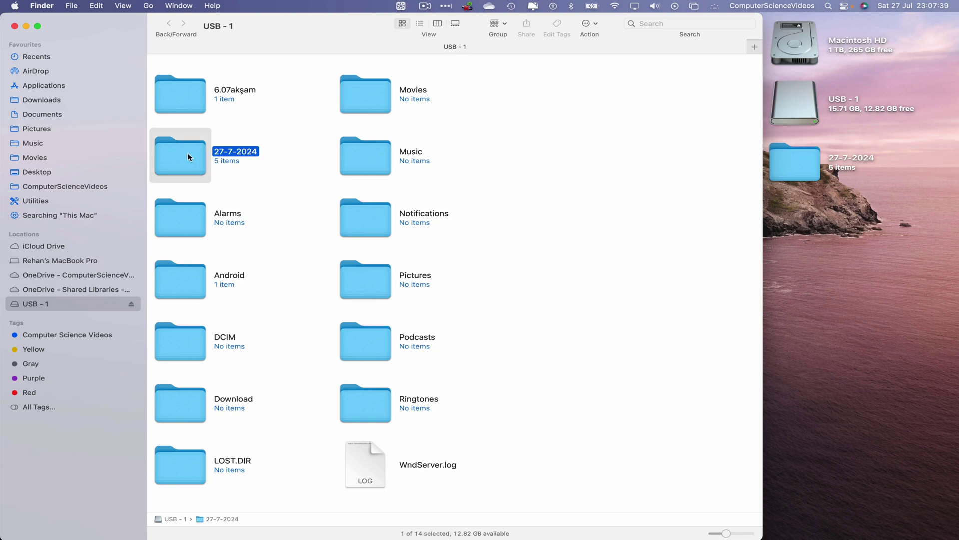
{"action": "double_click", "coordinate": [190, 157]}
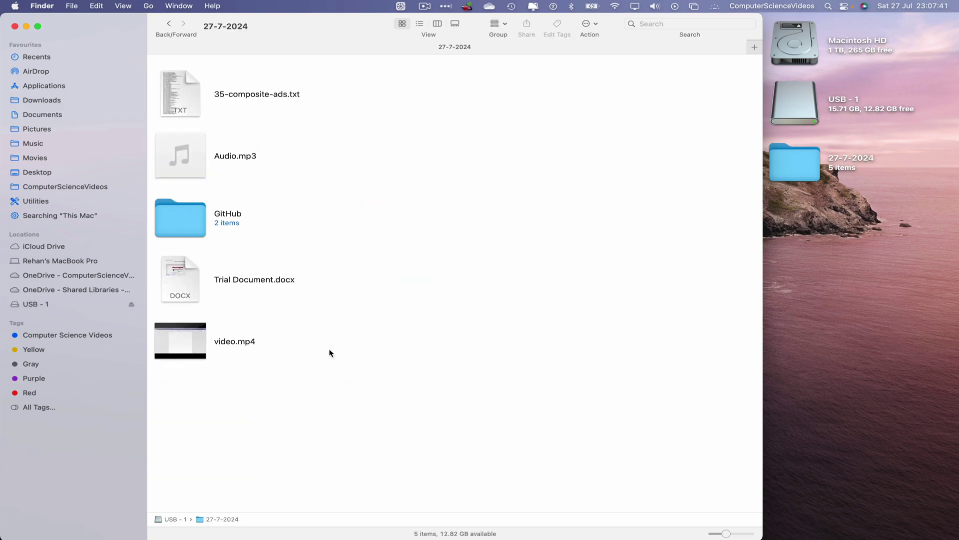
{"action": "left_click", "coordinate": [169, 23]}
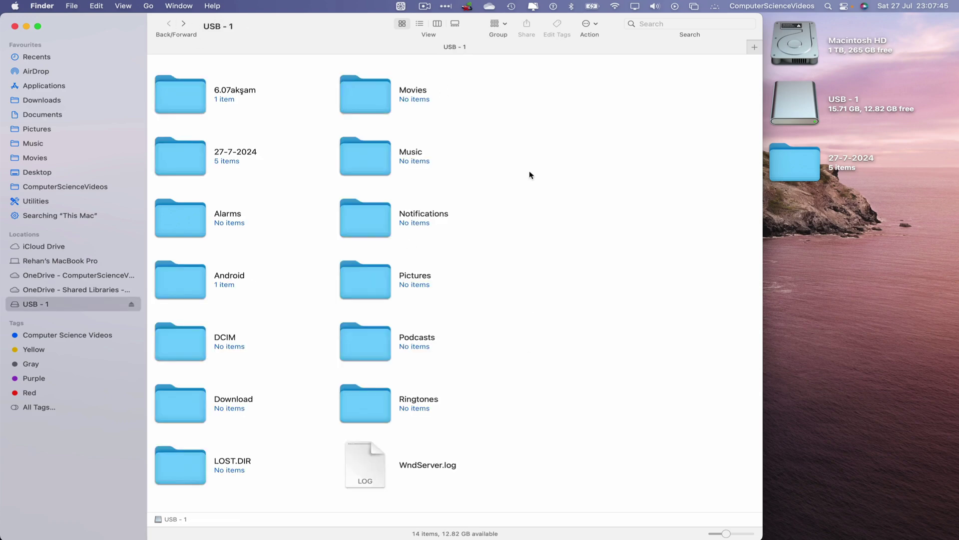
Step: Close the drive window, move the desktop 27-7-2024 folder to the Bin and empty it
{"action": "left_click", "coordinate": [15, 26]}
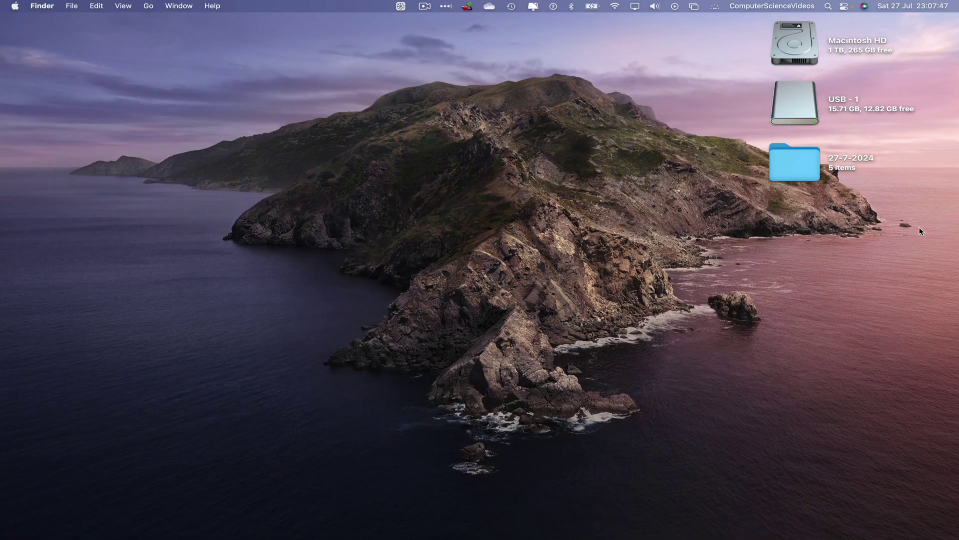
{"action": "left_click", "coordinate": [784, 167]}
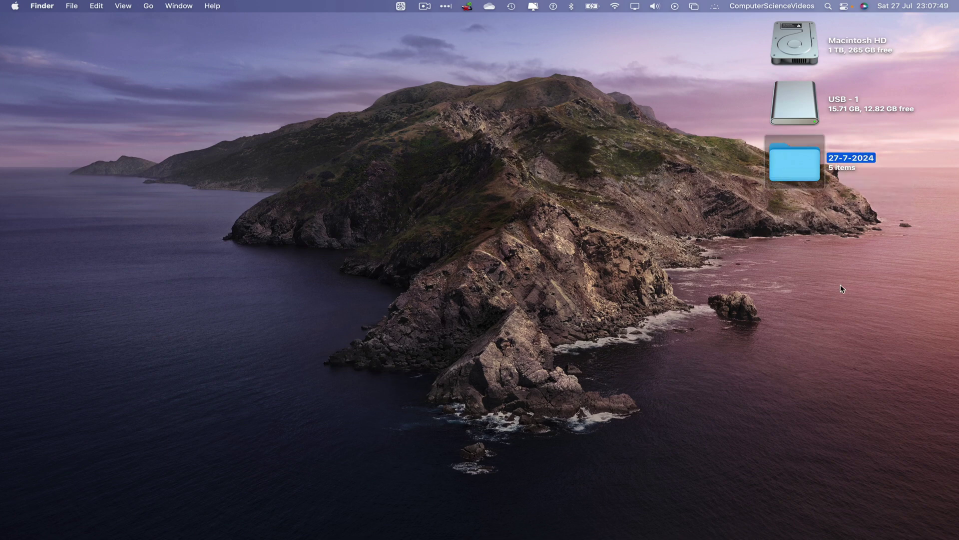
{"action": "key", "text": "super+BackSpace"}
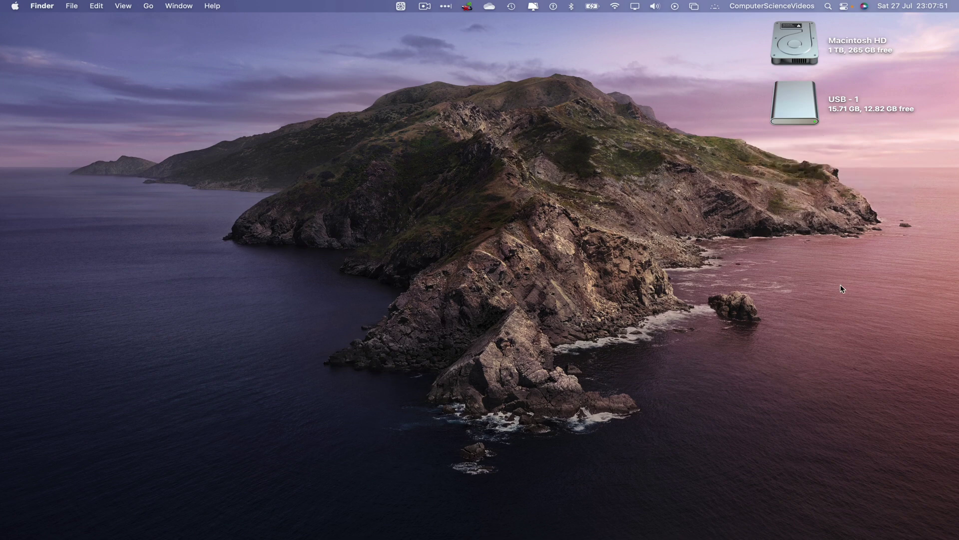
{"action": "right_click", "coordinate": [910, 518]}
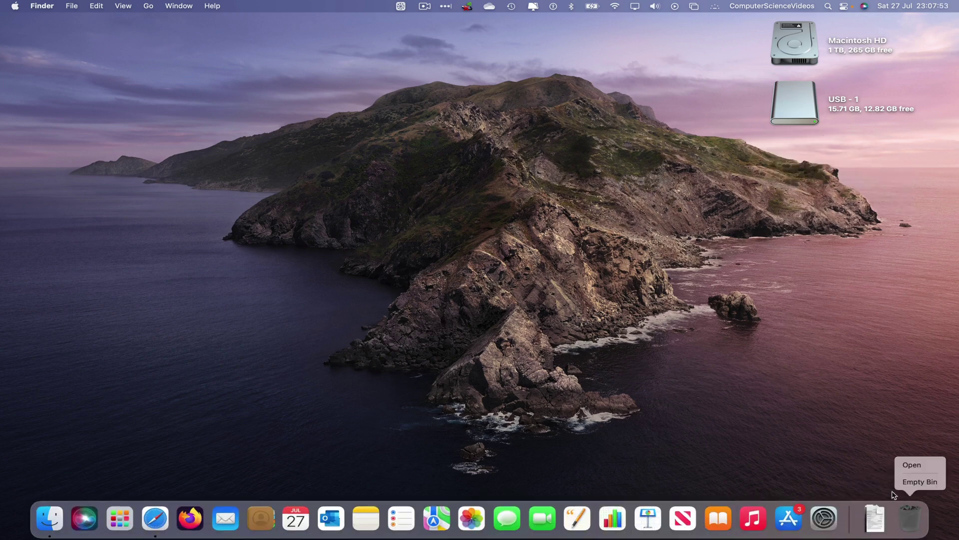
{"action": "left_click", "coordinate": [909, 483]}
{"action": "key", "text": "Return"}
Step: Eject the USB - 1 drive from its desktop icon
{"action": "right_click", "coordinate": [808, 98]}
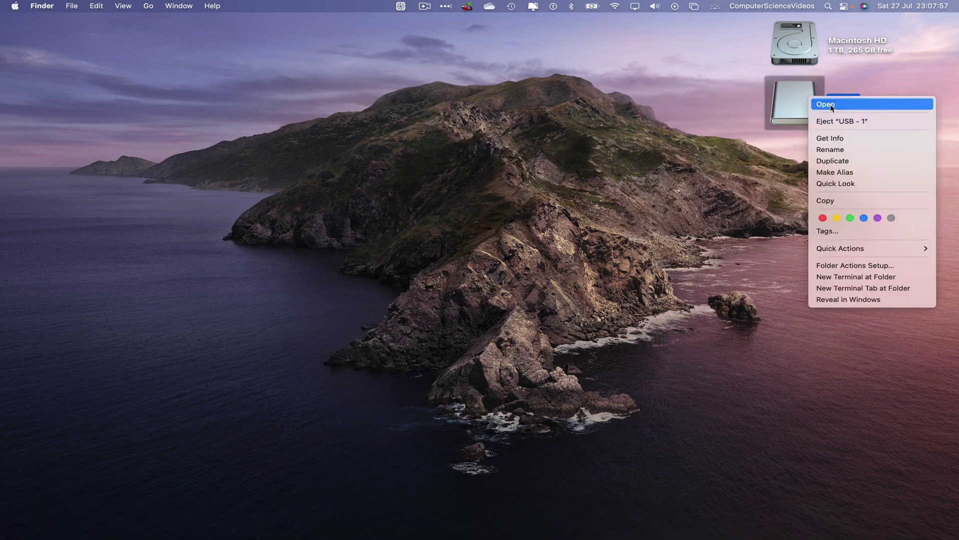
{"action": "left_click", "coordinate": [845, 125]}
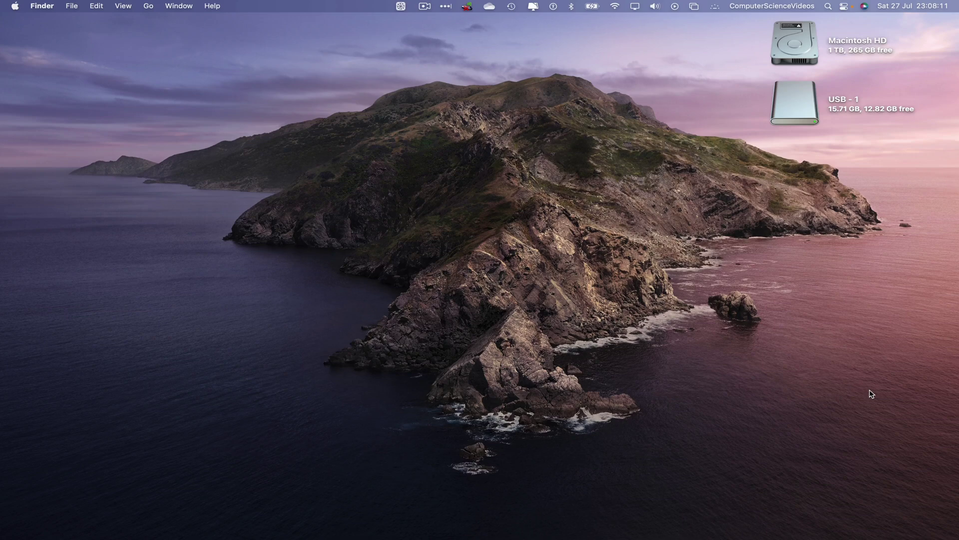
{"action": "double_click", "coordinate": [802, 113]}
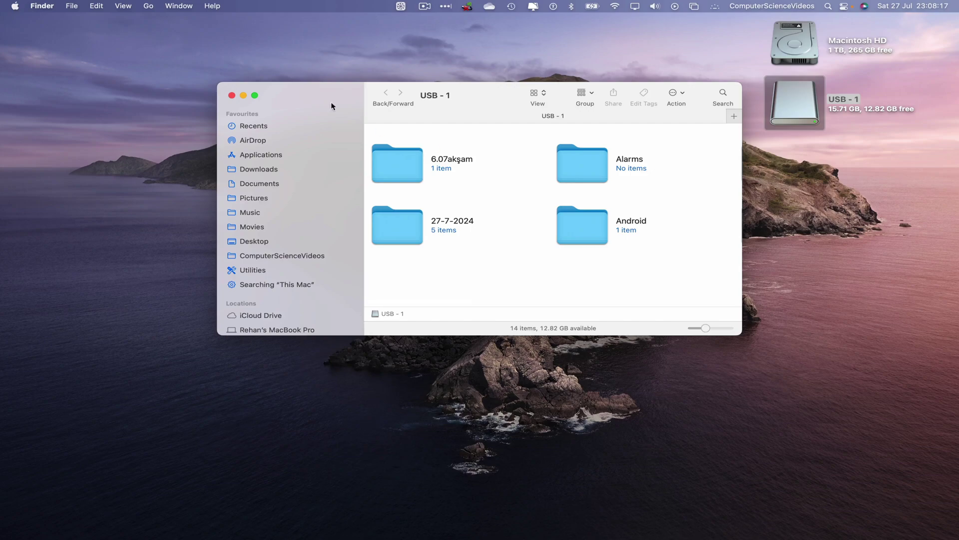
{"action": "left_click_drag", "start_coordinate": [217, 83], "coordinate": [2, 14]}
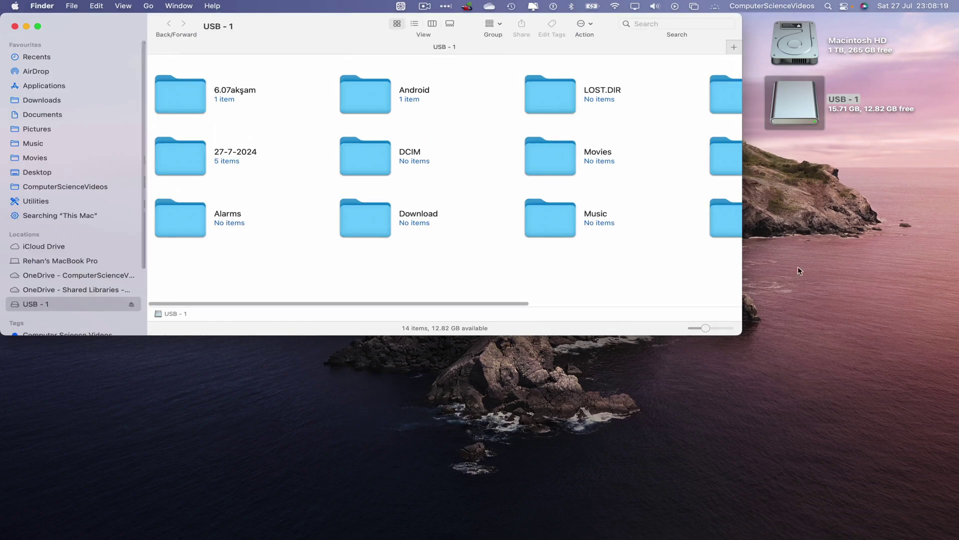
{"action": "left_click_drag", "start_coordinate": [740, 333], "coordinate": [753, 539]}
{"action": "double_click", "coordinate": [193, 165]}
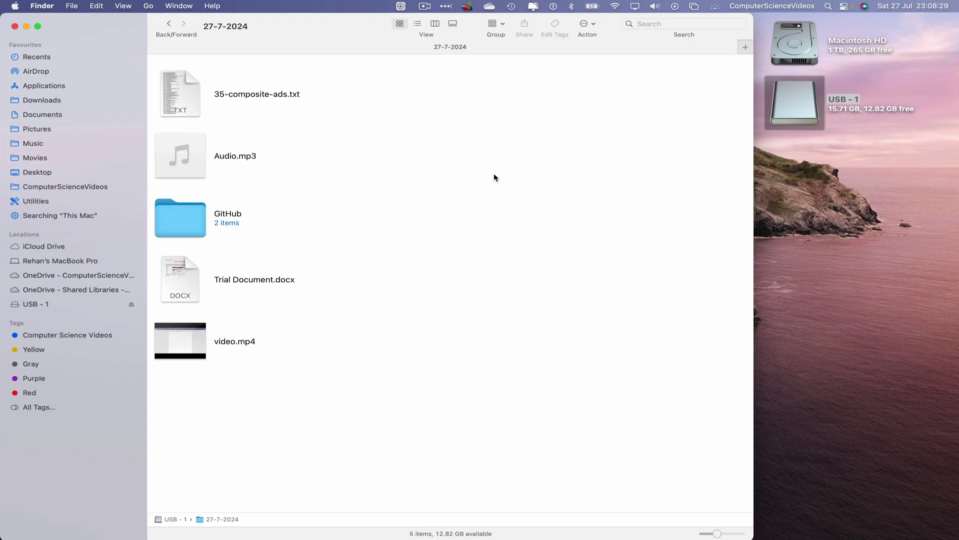
Step: Close the drive window, then select the USB - 1 icon and eject it with Cmd+E
{"action": "key", "text": "super+w"}
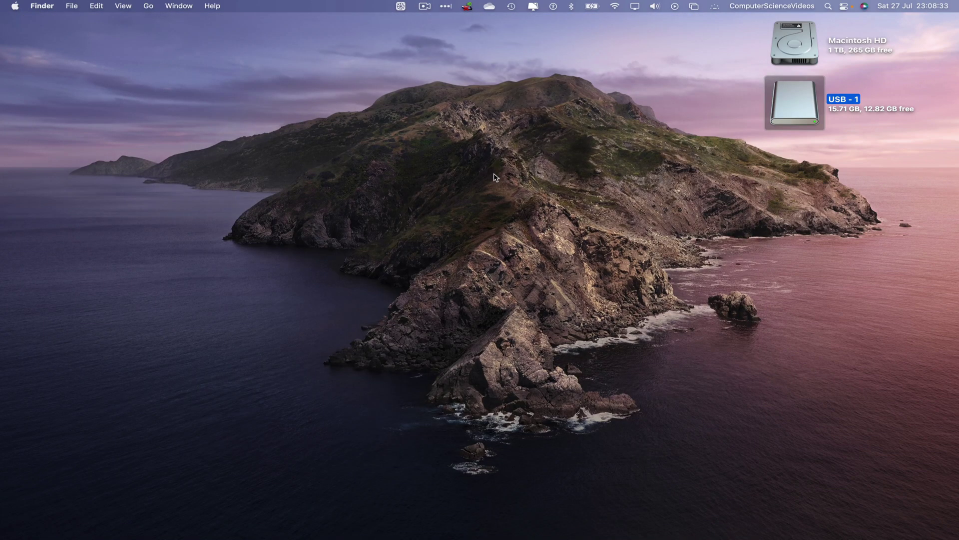
{"action": "left_click", "coordinate": [622, 169]}
{"action": "left_click", "coordinate": [794, 100]}
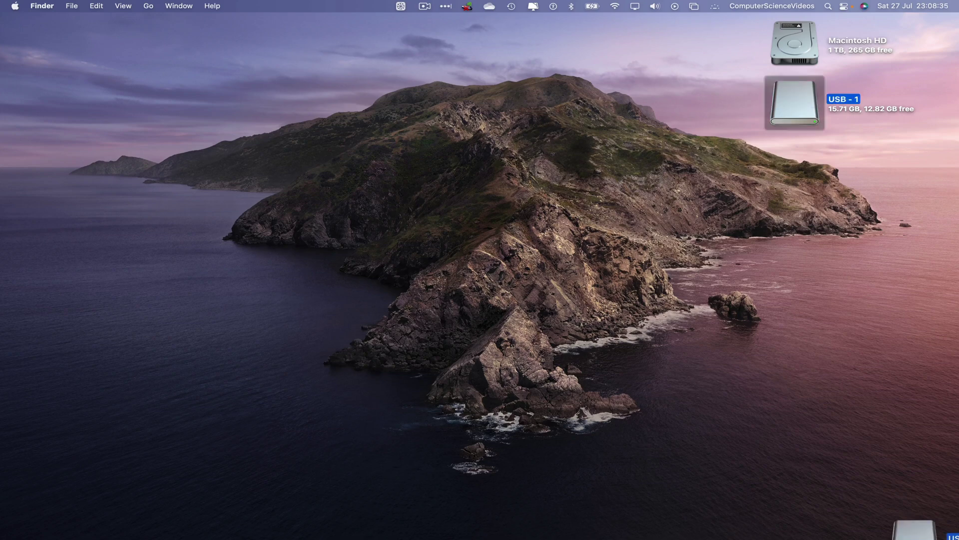
{"action": "mouse_move", "coordinate": [913, 531]}
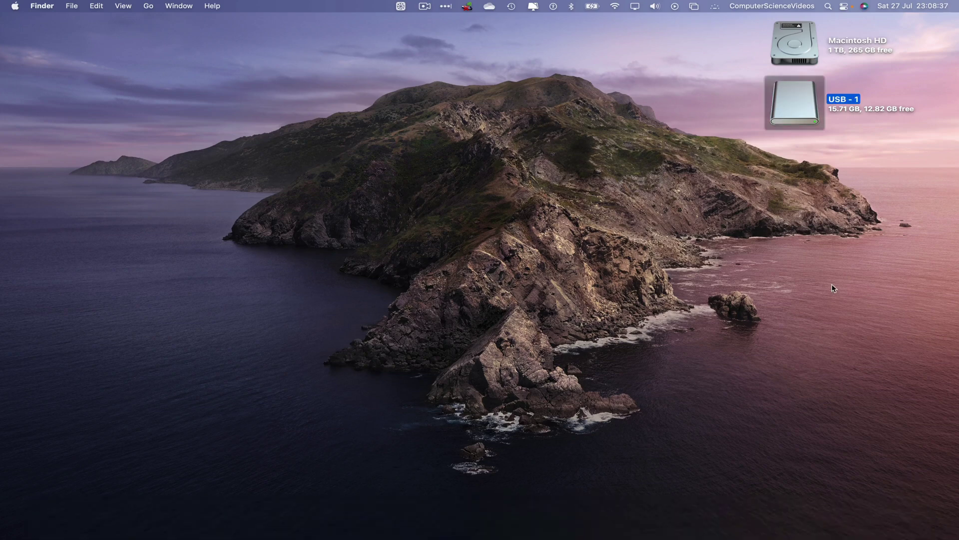
{"action": "key", "text": "super+e"}
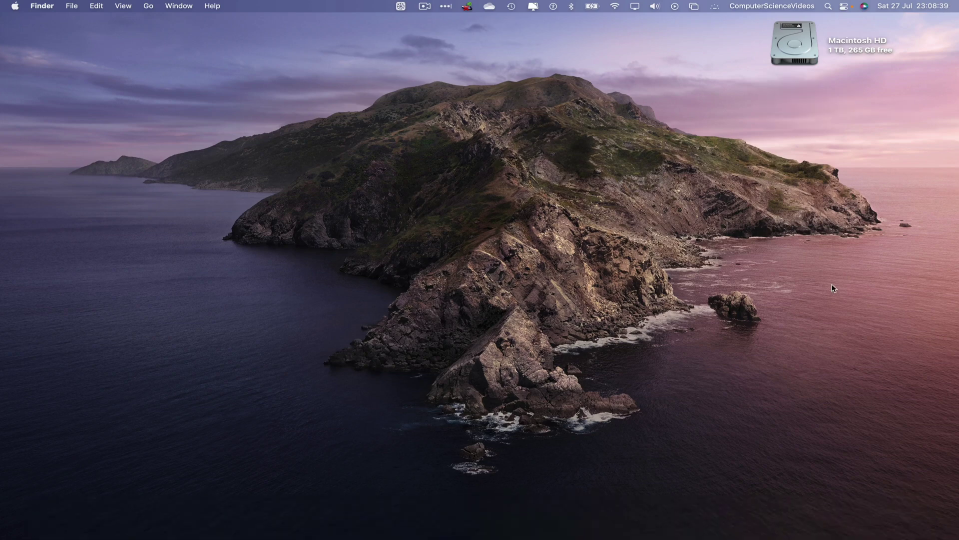